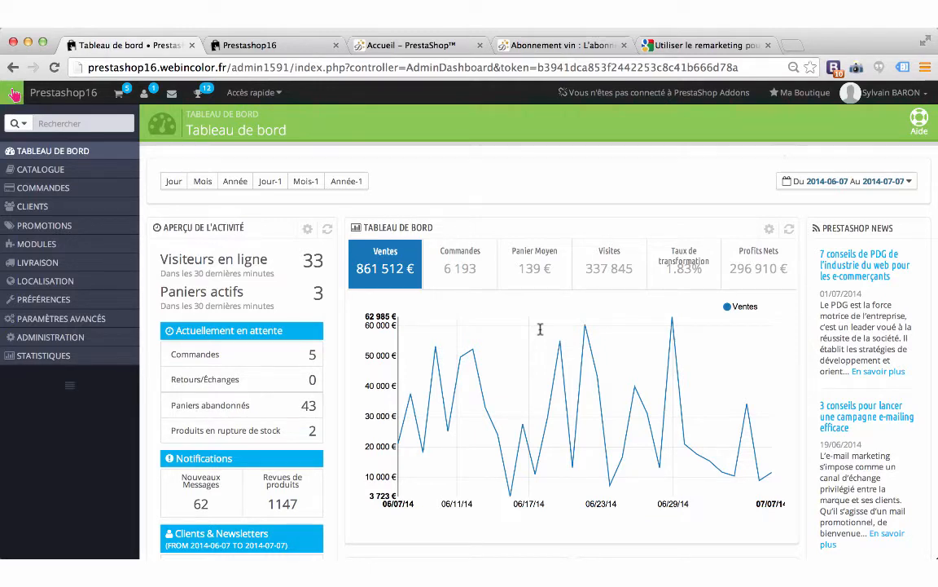
Consult the AdWords help article about remarketing and return to the Prestashop16 dashboard
{"action": "left_click", "coordinate": [673, 45]}
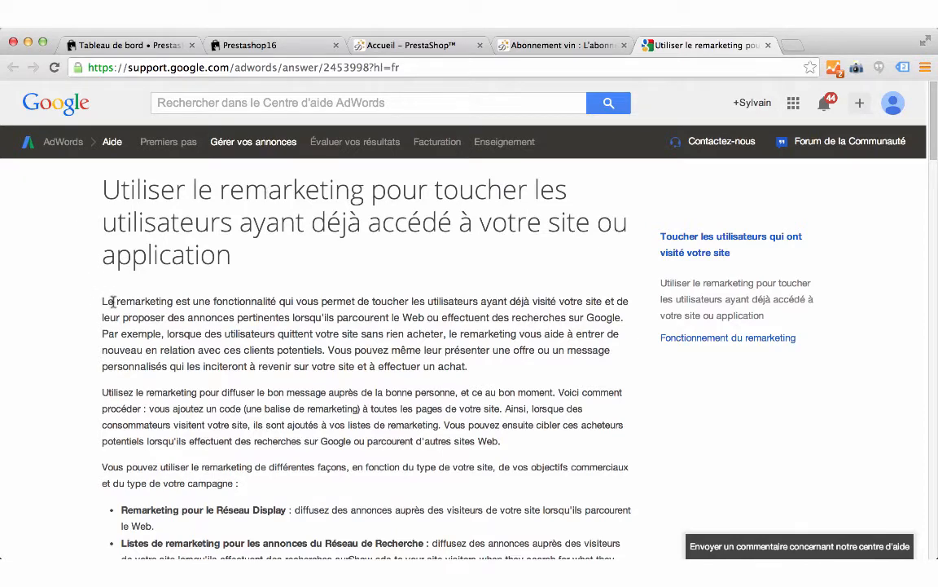
{"action": "left_click", "coordinate": [134, 44]}
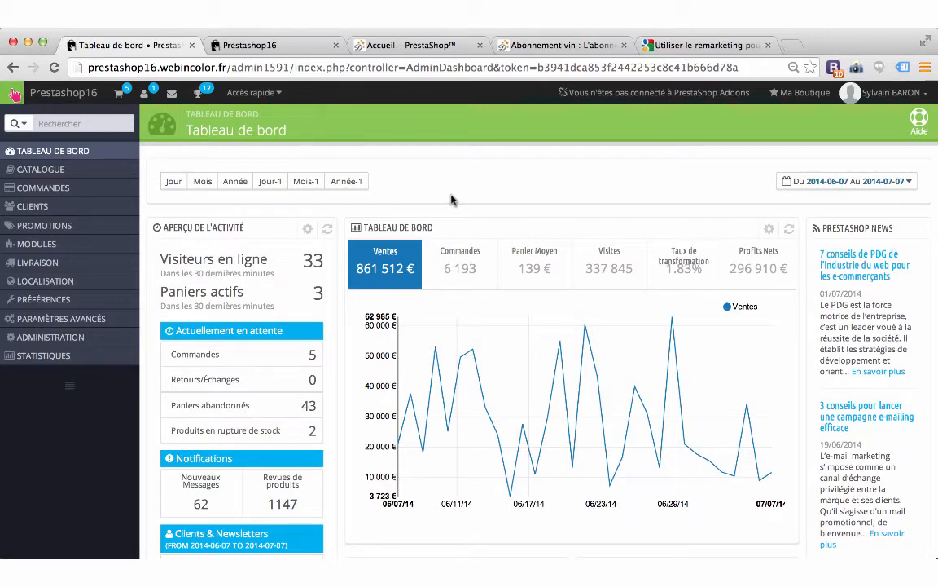
{"action": "scroll", "coordinate": [440, 184], "scroll_direction": "down", "scroll_amount": 2}
{"action": "scroll", "coordinate": [412, 207], "scroll_direction": "up", "scroll_amount": 2}
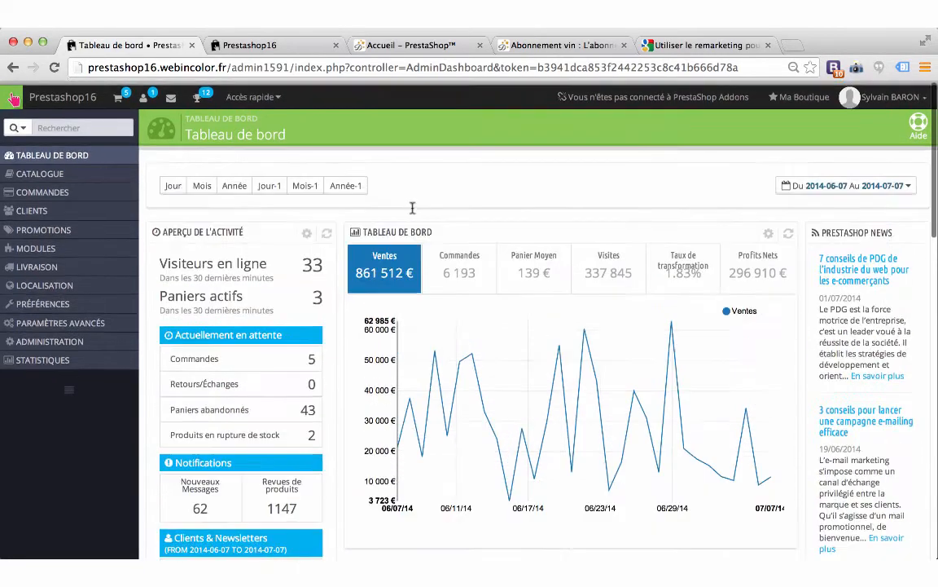
Open the Prestashop16 module list and filter it by the author "web in color"
{"action": "mouse_move", "coordinate": [48, 225]}
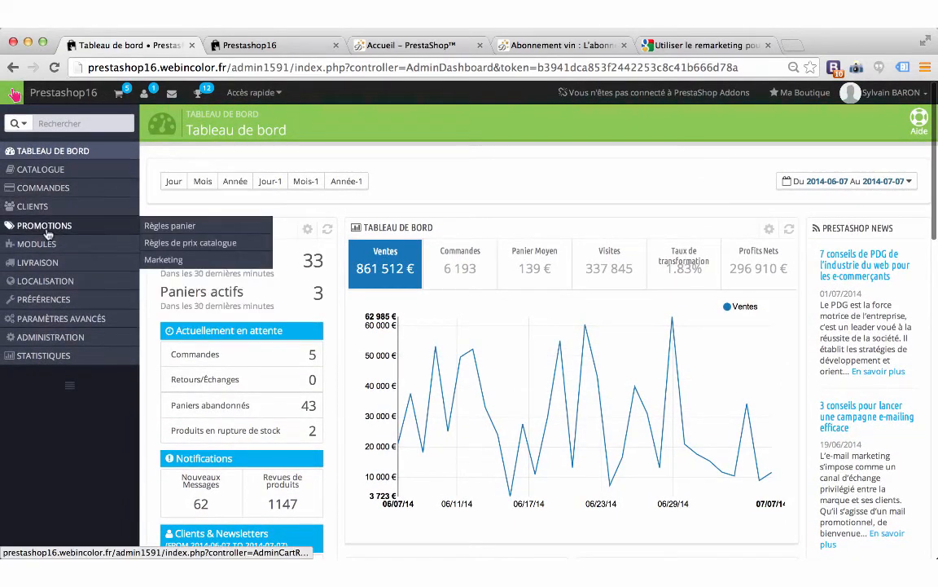
{"action": "mouse_move", "coordinate": [90, 244]}
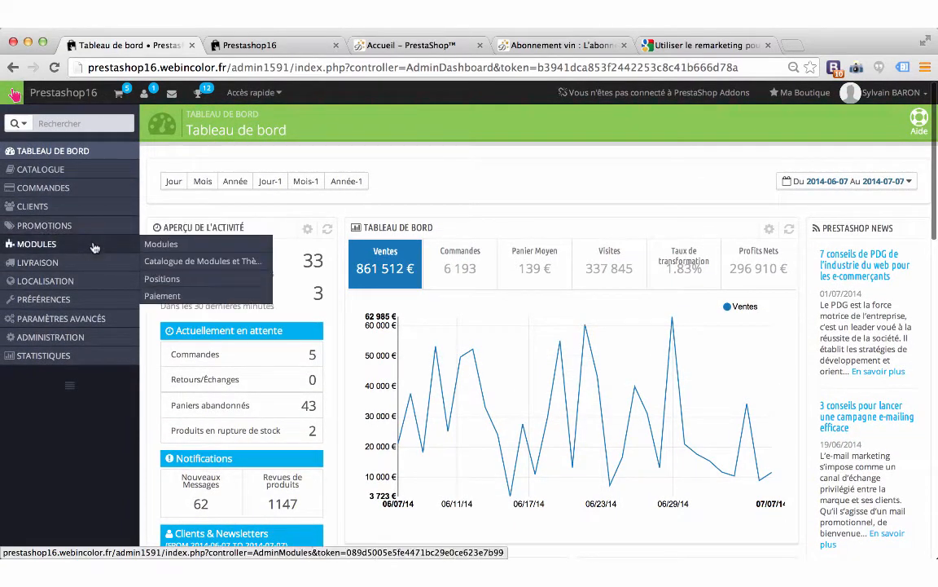
{"action": "left_click", "coordinate": [163, 246]}
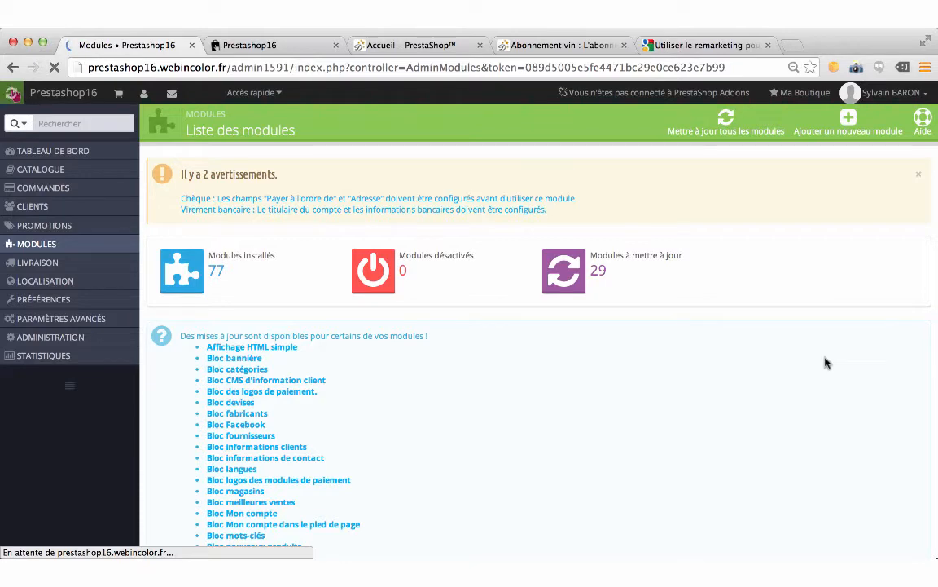
{"action": "scroll", "coordinate": [826, 363], "scroll_direction": "down", "scroll_amount": 10}
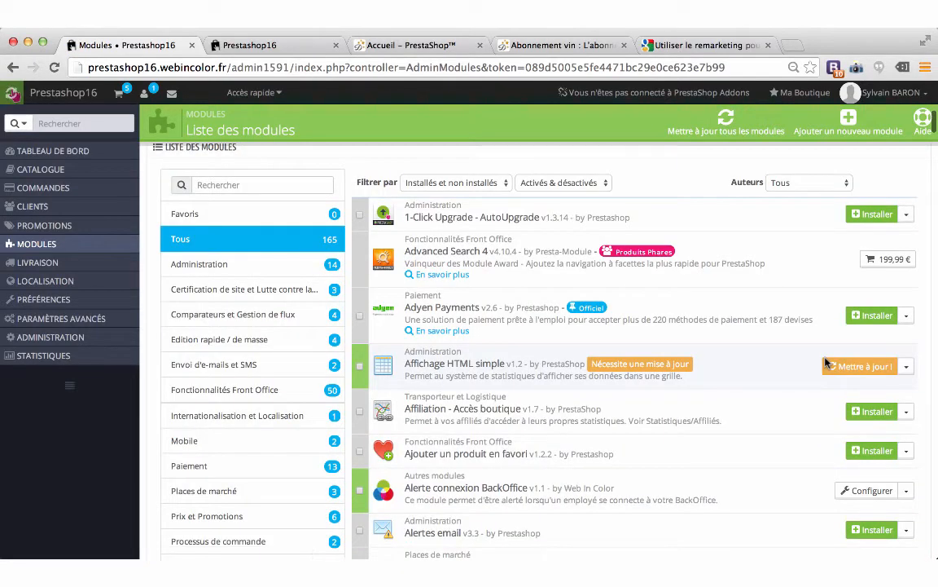
{"action": "left_click", "coordinate": [802, 182]}
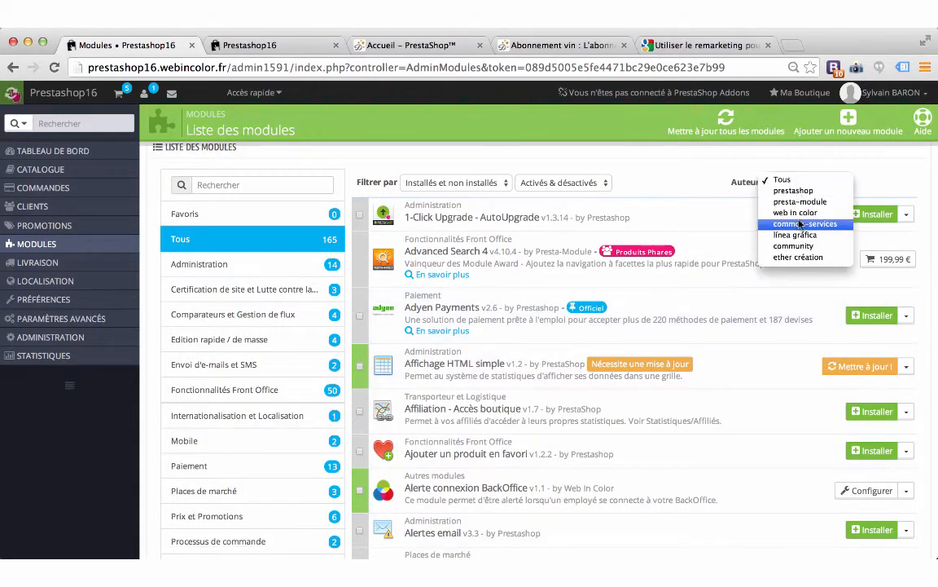
{"action": "left_click", "coordinate": [802, 213]}
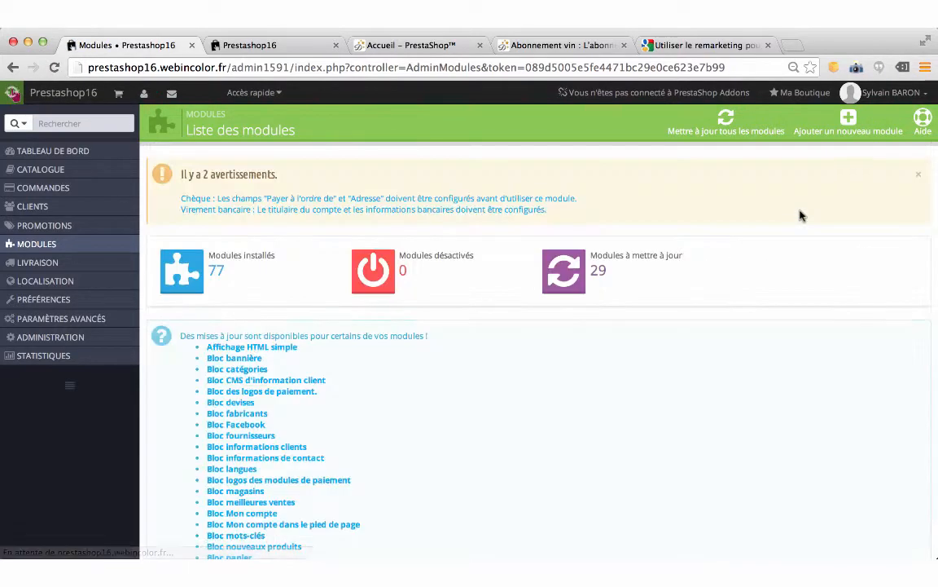
Install the Google remarketing module by Web In Color and dismiss the installation notice
{"action": "scroll", "coordinate": [534, 430], "scroll_direction": "down", "scroll_amount": 10}
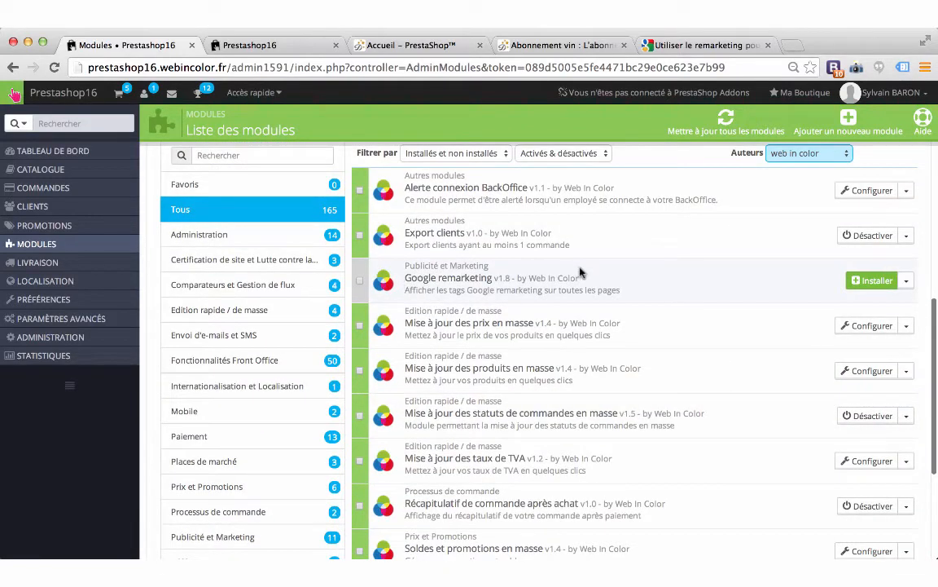
{"action": "left_click", "coordinate": [880, 285]}
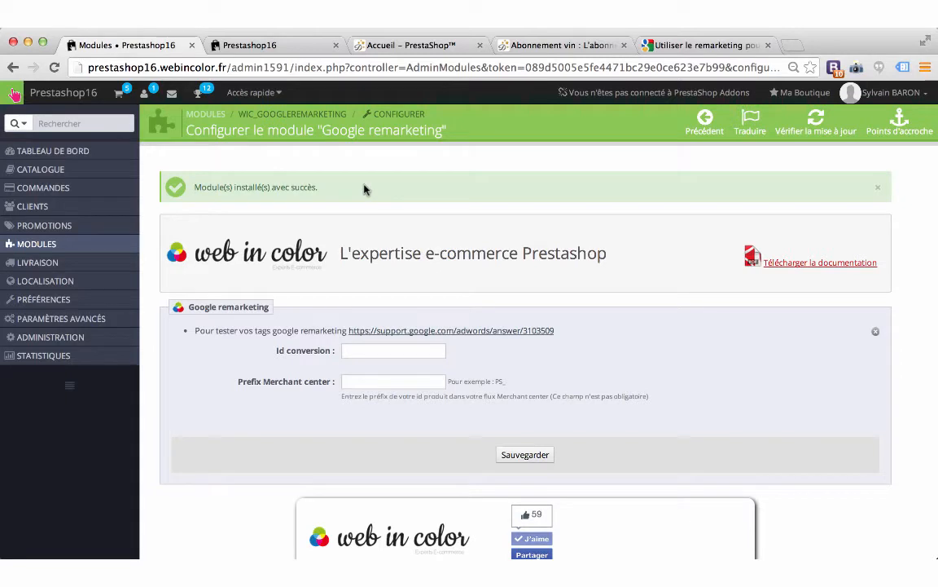
{"action": "left_click", "coordinate": [878, 189]}
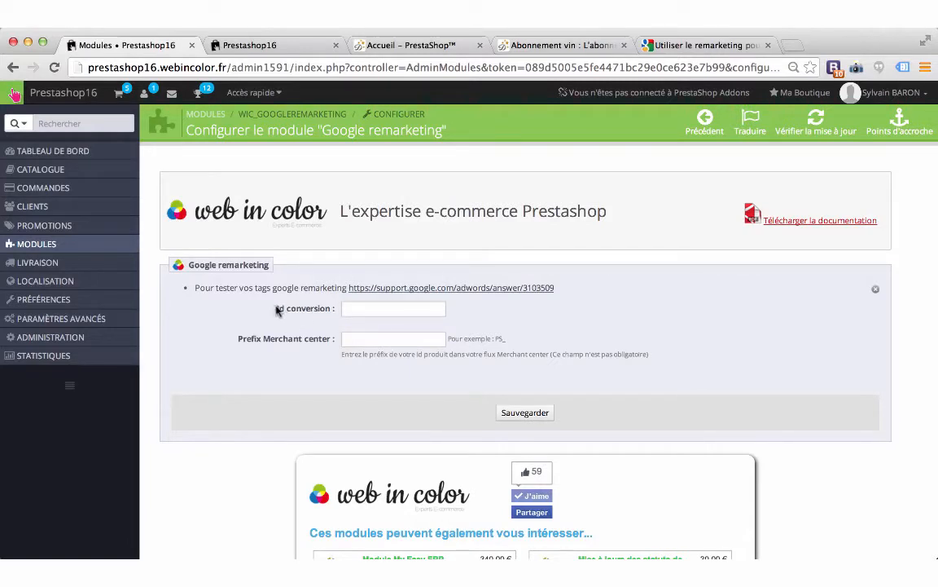
Examine the Id conversion and Prefix Merchant center fields in the Google remarketing configuration
{"action": "left_click", "coordinate": [364, 306]}
{"action": "triple_click", "coordinate": [308, 339]}
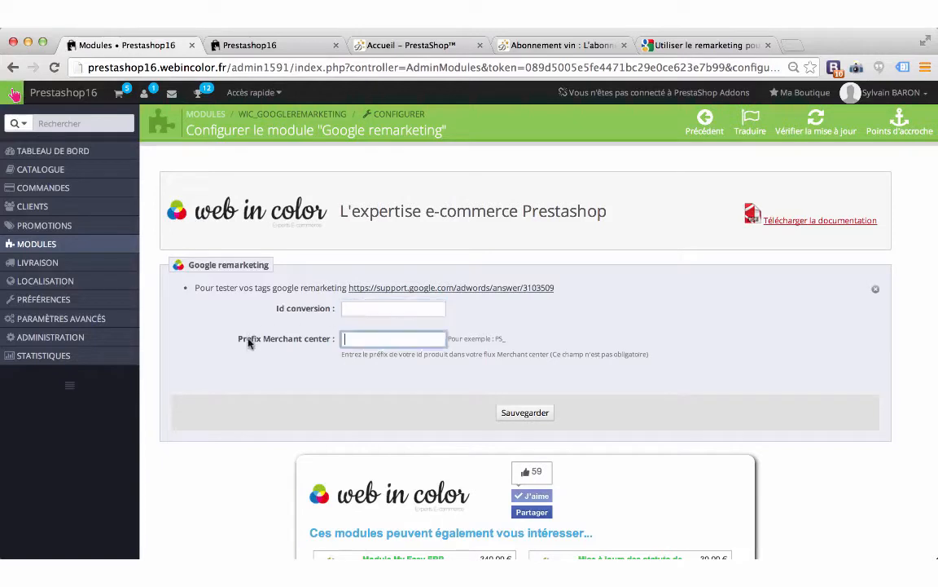
{"action": "left_click", "coordinate": [308, 341]}
Switch to the Les Décanteuses back office and open its module list
{"action": "left_click", "coordinate": [411, 45]}
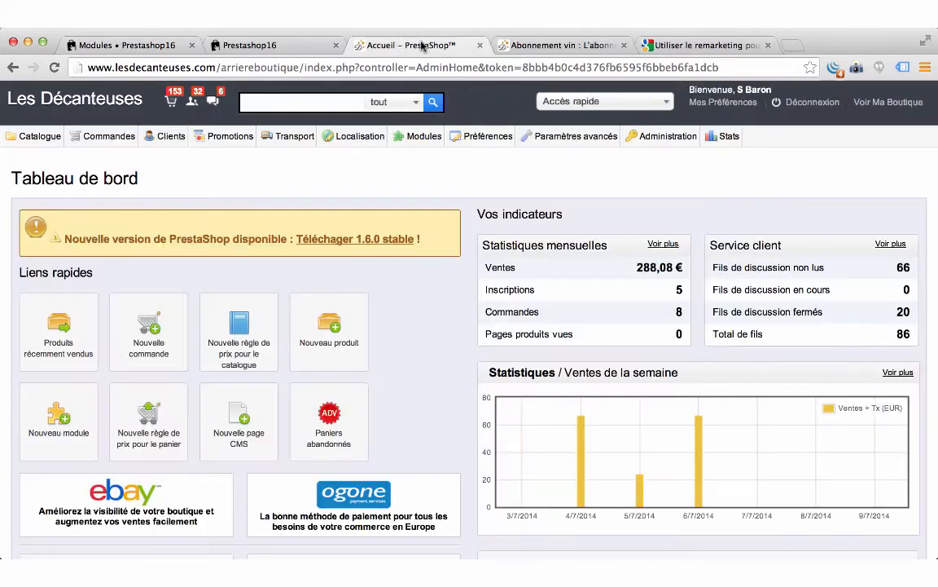
{"action": "mouse_move", "coordinate": [420, 136]}
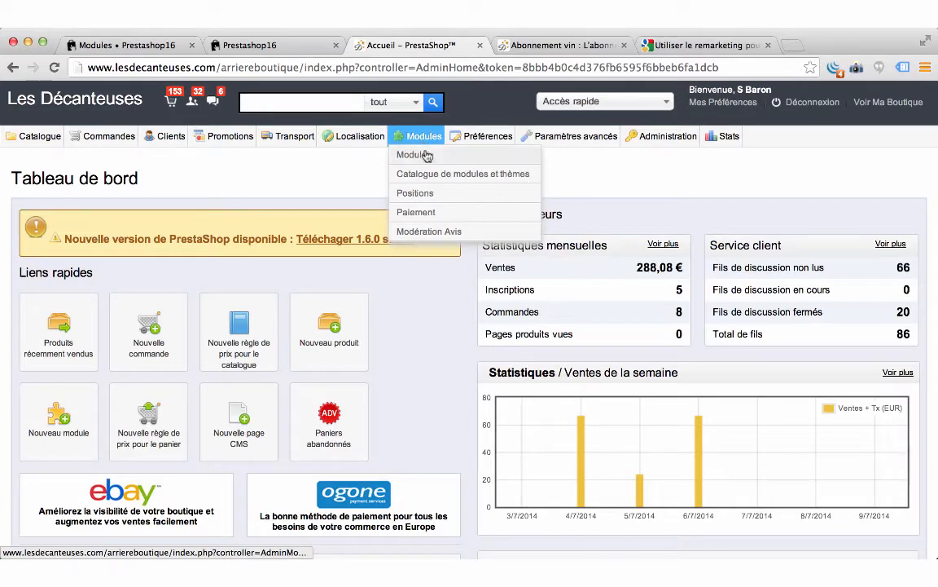
{"action": "left_click", "coordinate": [427, 155]}
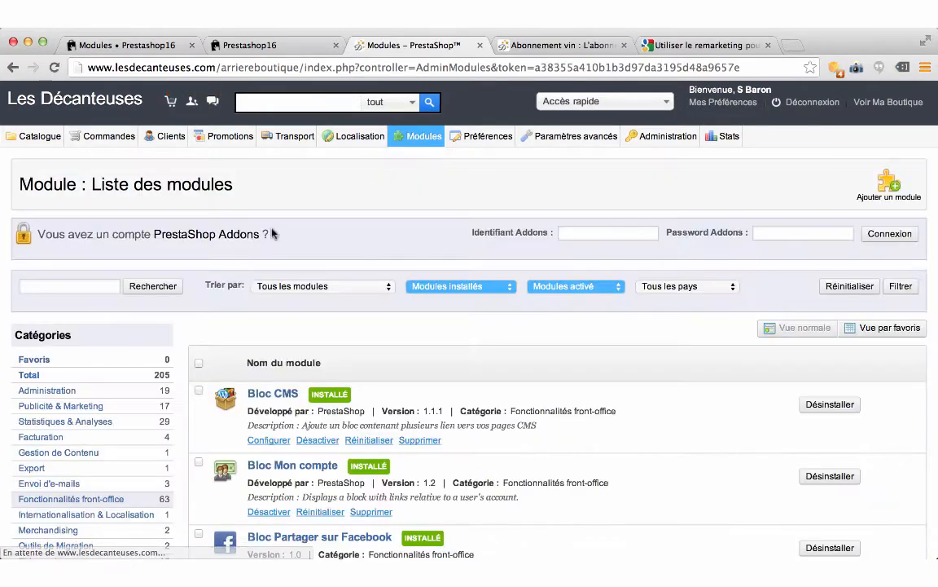
Search the modules for "remar", choose Google remarketing by Web In Color and open its configuration
{"action": "left_click", "coordinate": [73, 286]}
{"action": "type", "text": "re"}
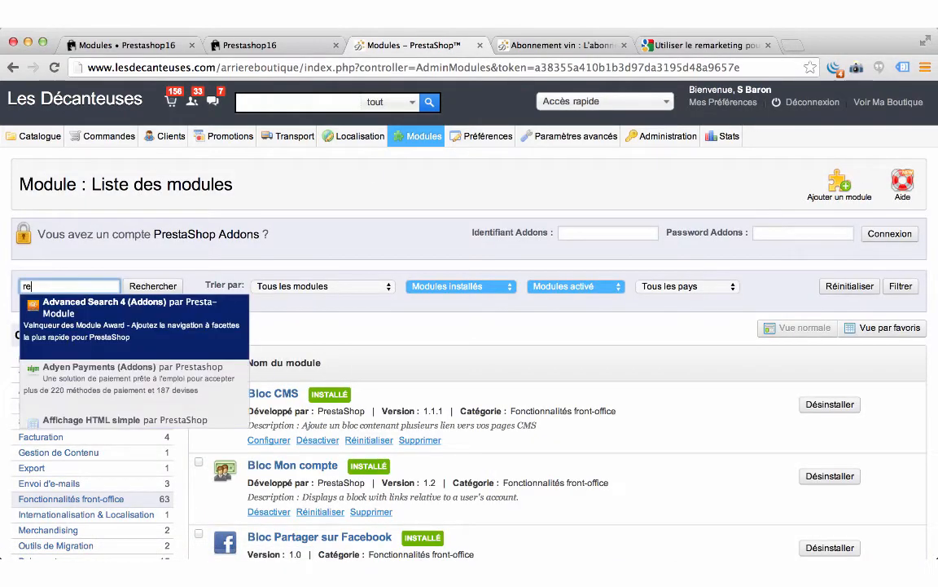
{"action": "type", "text": "mark"}
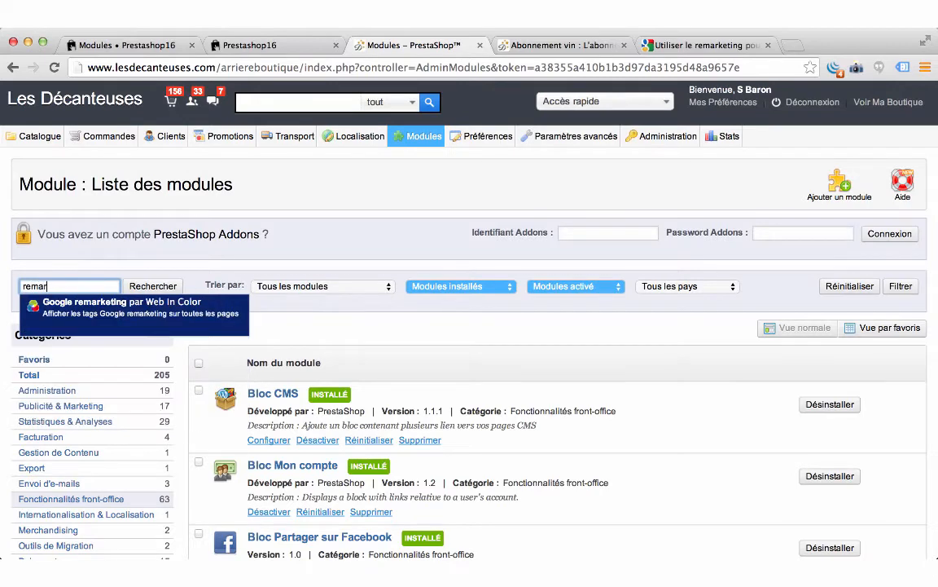
{"action": "left_click", "coordinate": [68, 316]}
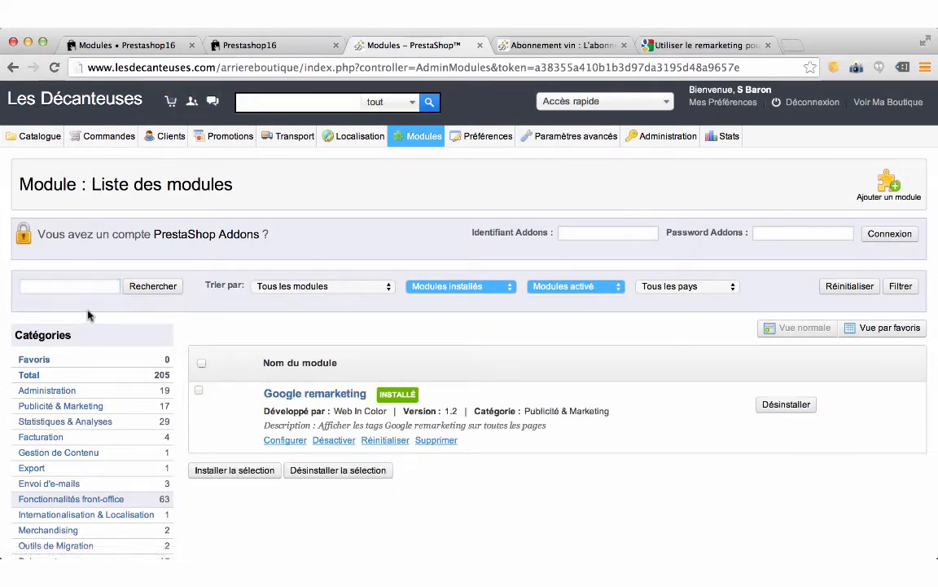
{"action": "scroll", "coordinate": [285, 333], "scroll_direction": "down", "scroll_amount": 1}
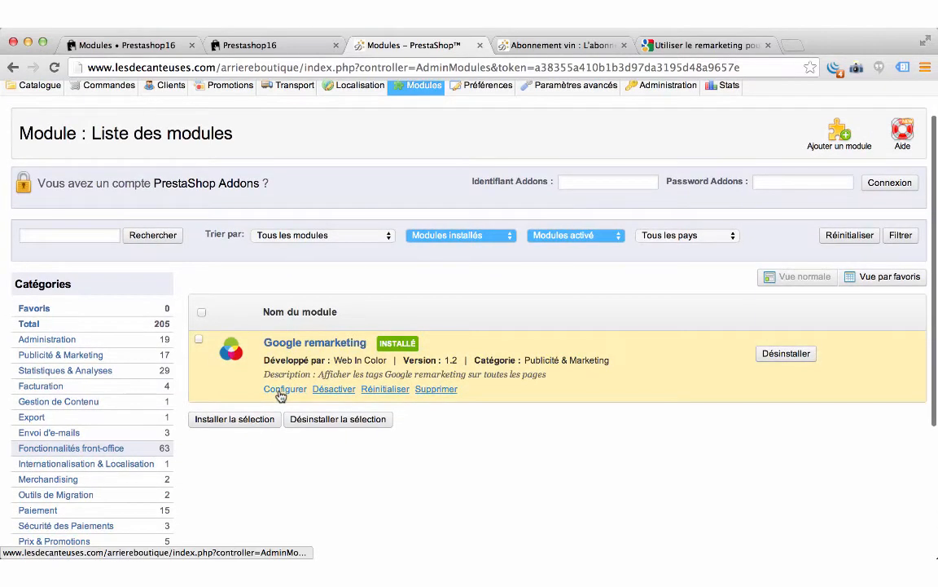
{"action": "left_click", "coordinate": [281, 390]}
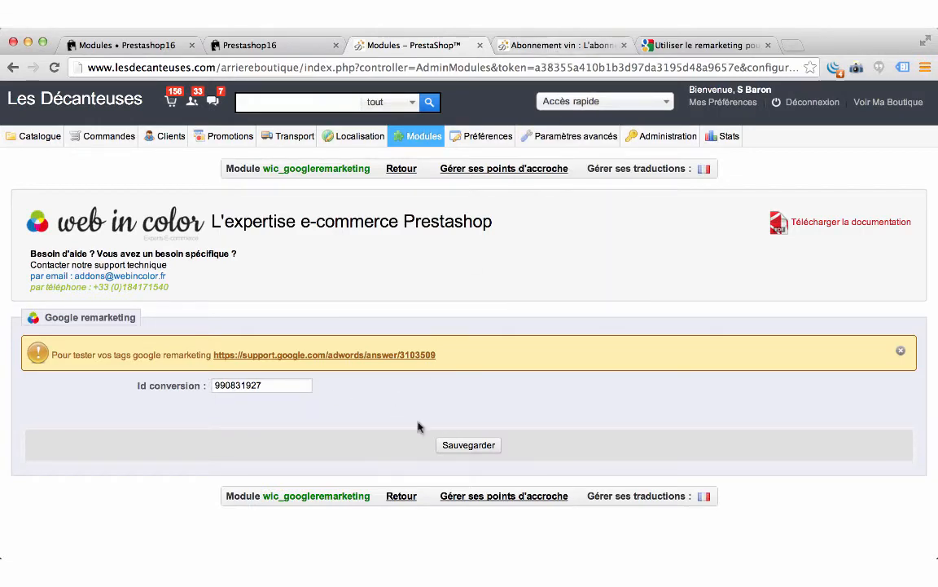
Look over the Les Décanteuses storefront home page down to its footer and display the page's source code
{"action": "left_click", "coordinate": [549, 50]}
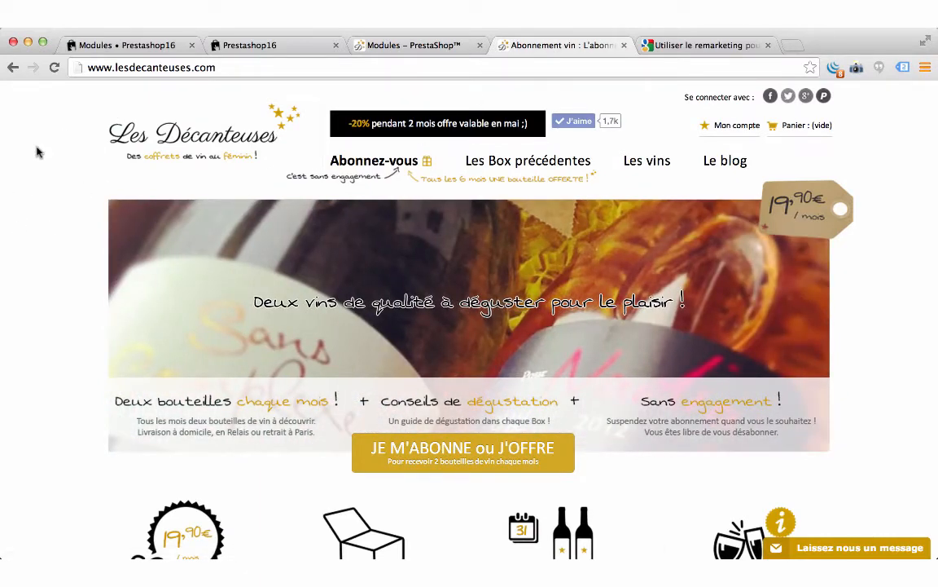
{"action": "scroll", "coordinate": [36, 152], "scroll_direction": "down", "scroll_amount": 2}
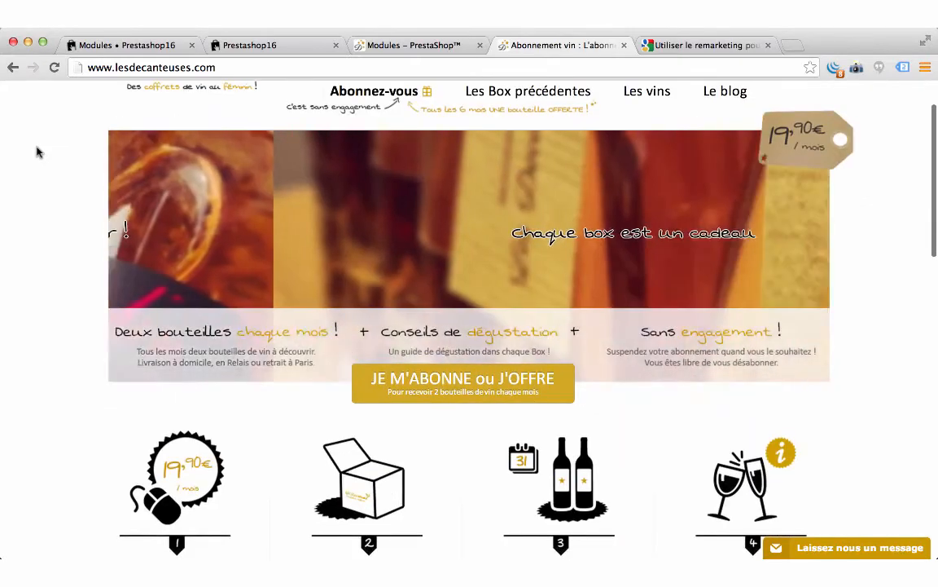
{"action": "scroll", "coordinate": [36, 152], "scroll_direction": "up", "scroll_amount": 2}
{"action": "scroll", "coordinate": [36, 152], "scroll_direction": "down", "scroll_amount": 1}
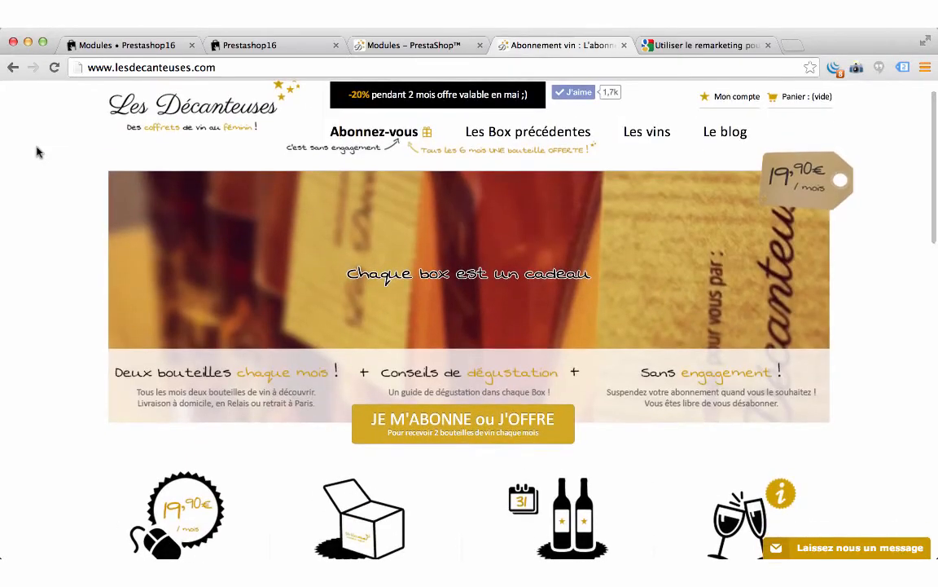
{"action": "scroll", "coordinate": [35, 151], "scroll_direction": "down", "scroll_amount": 5}
{"action": "scroll", "coordinate": [35, 152], "scroll_direction": "down", "scroll_amount": 10}
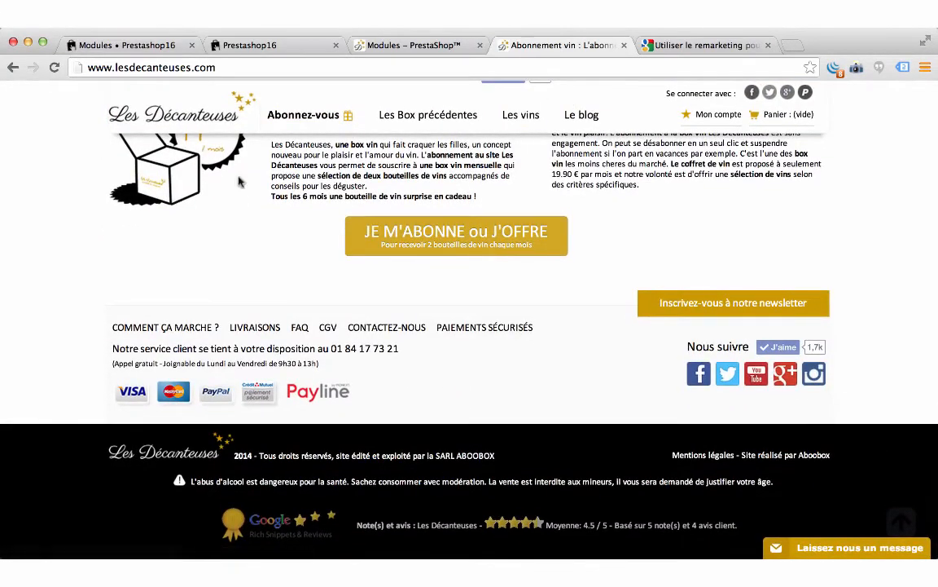
{"action": "right_click", "coordinate": [25, 196]}
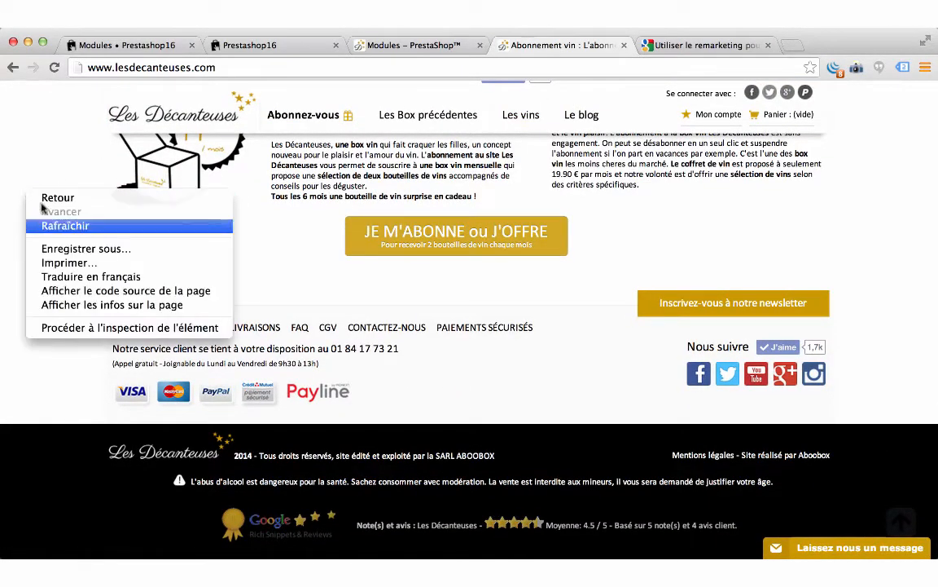
{"action": "left_click", "coordinate": [81, 292]}
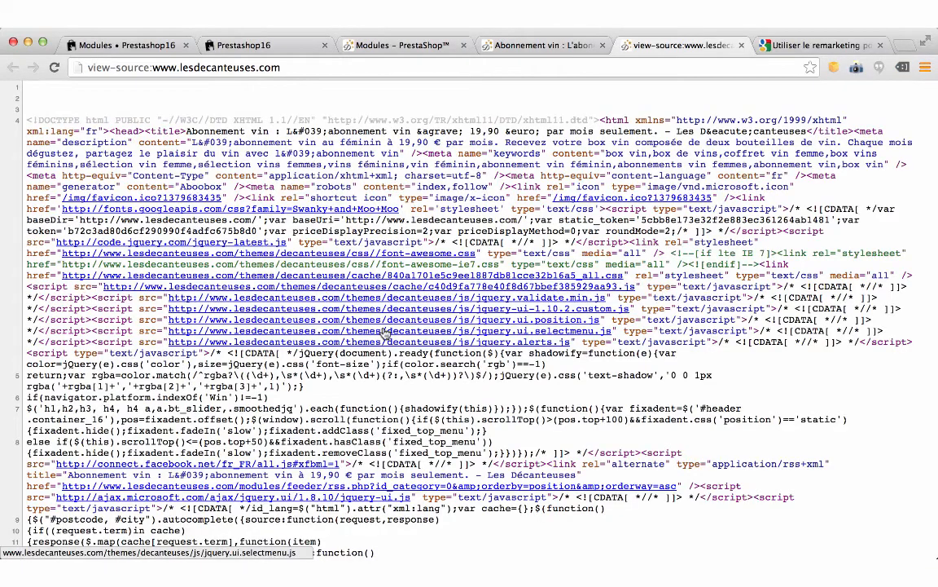
Find "remar" in the source code and highlight the script containing the Google remarketing variables
{"action": "key", "text": "super+f"}
{"action": "type", "text": "remar"}
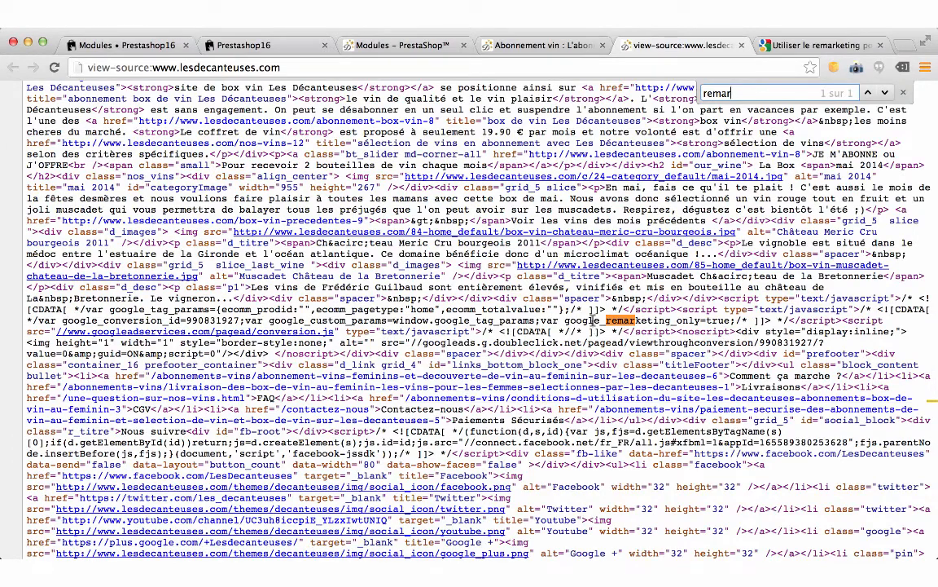
{"action": "double_click", "coordinate": [607, 321]}
{"action": "left_click", "coordinate": [673, 310]}
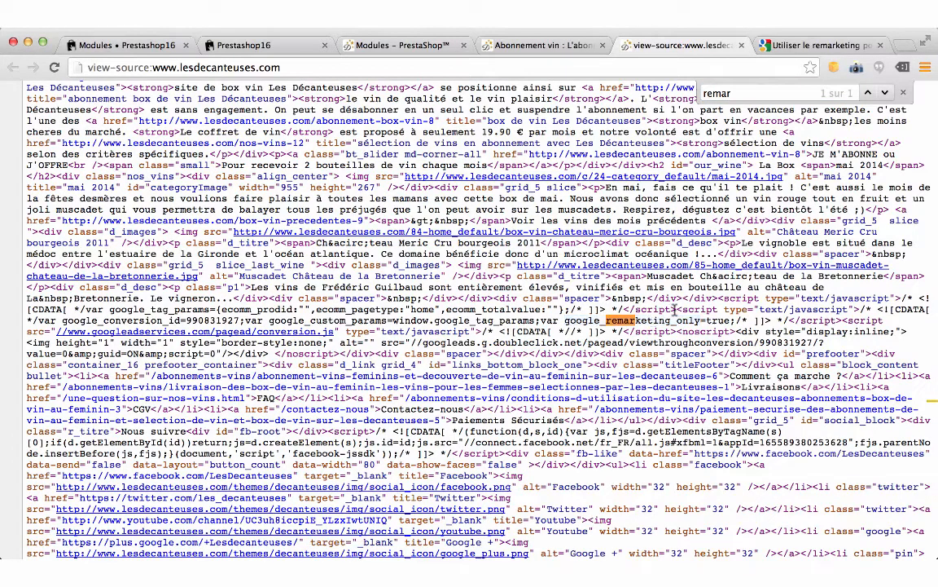
{"action": "left_click_drag", "start_coordinate": [673, 310], "coordinate": [844, 321]}
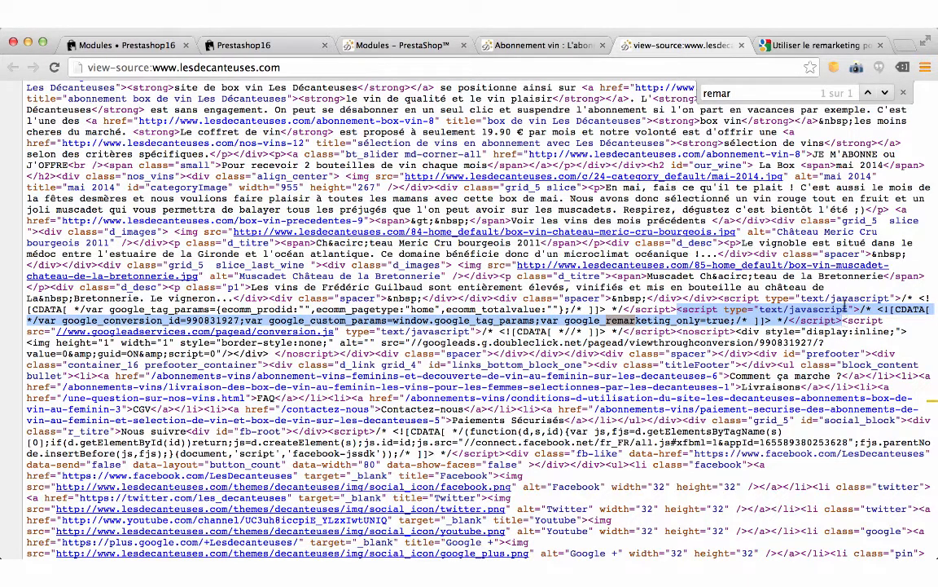
Inspect the remarketing tag and its request data on the Les Décanteuses home page with Google Tag Assistant
{"action": "left_click", "coordinate": [542, 42]}
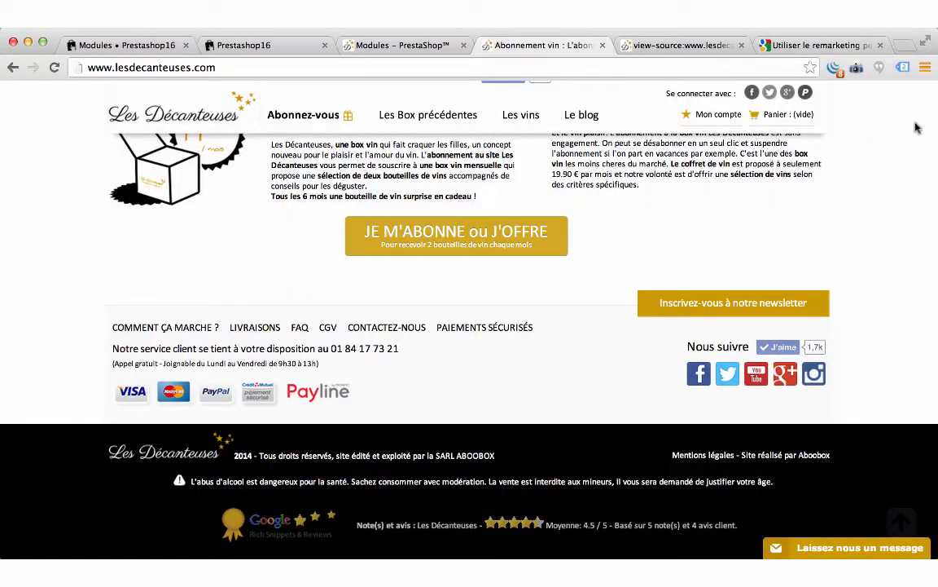
{"action": "left_click", "coordinate": [902, 70]}
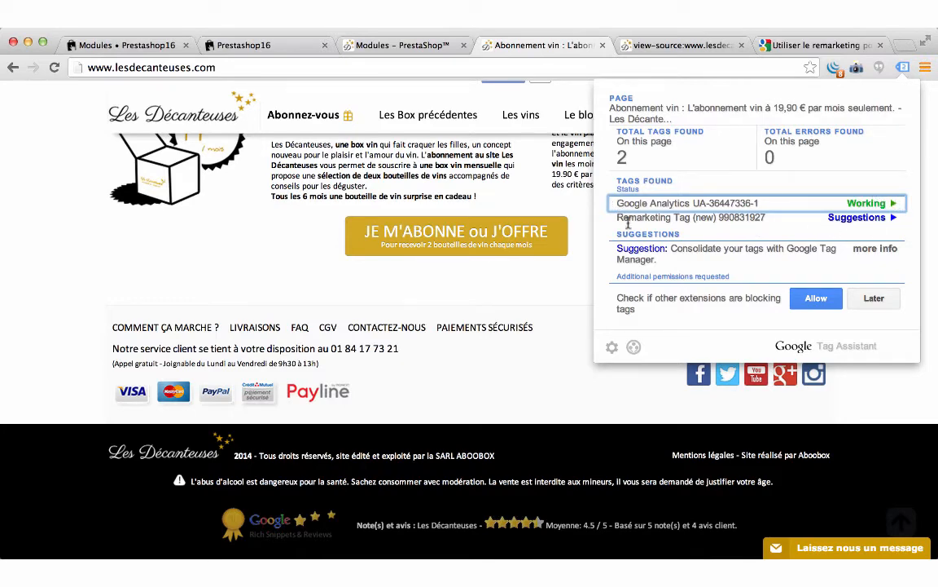
{"action": "left_click", "coordinate": [895, 222]}
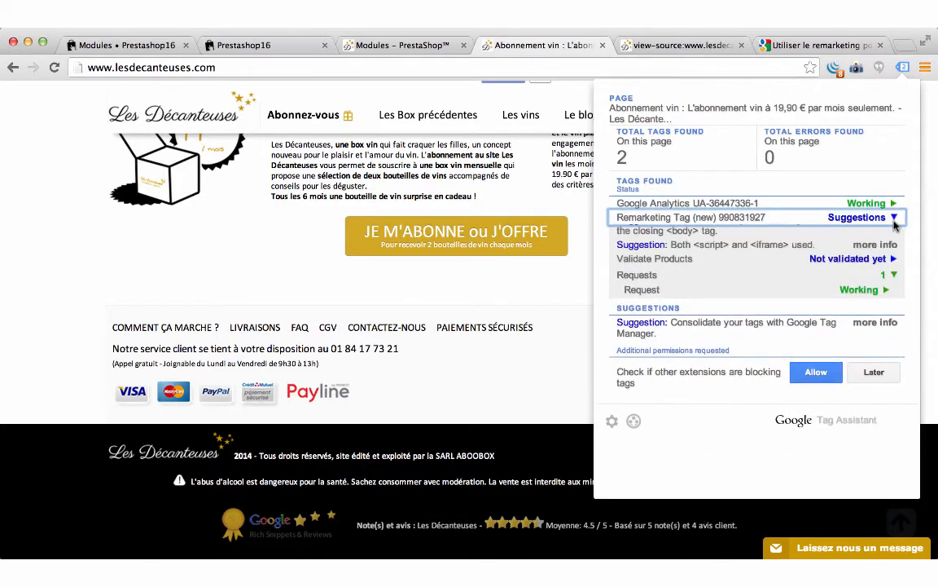
{"action": "left_click", "coordinate": [846, 375]}
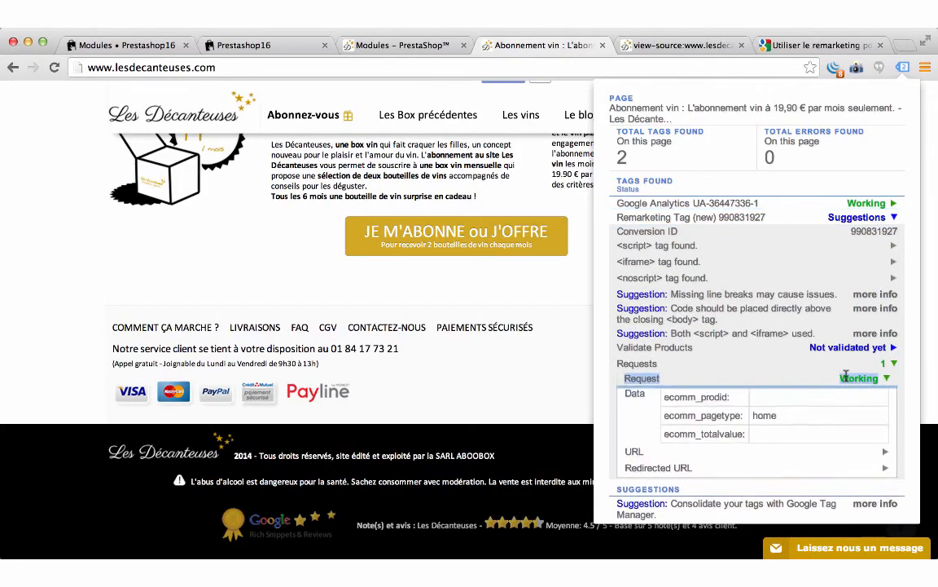
{"action": "left_click", "coordinate": [845, 375]}
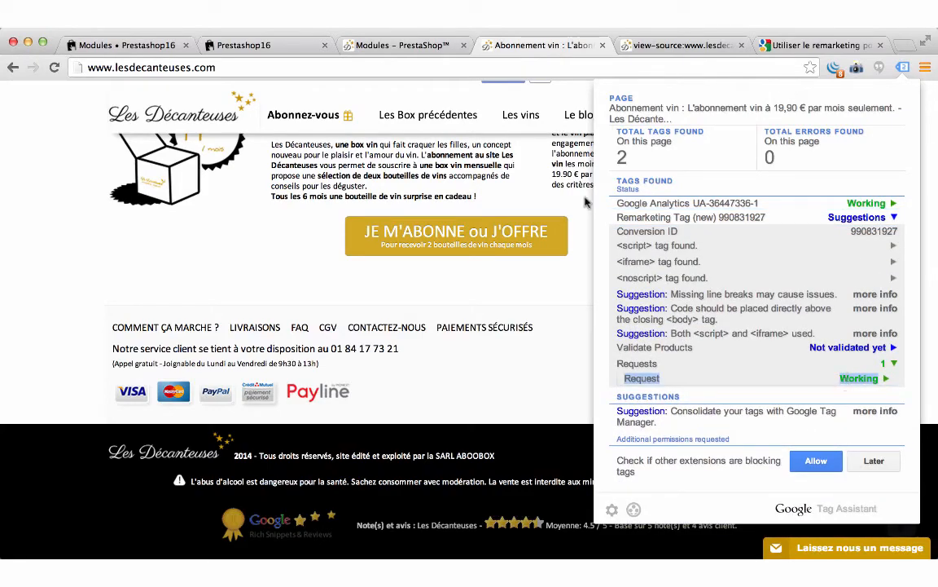
{"action": "left_click", "coordinate": [540, 346]}
{"action": "scroll", "coordinate": [537, 344], "scroll_direction": "up", "scroll_amount": 10}
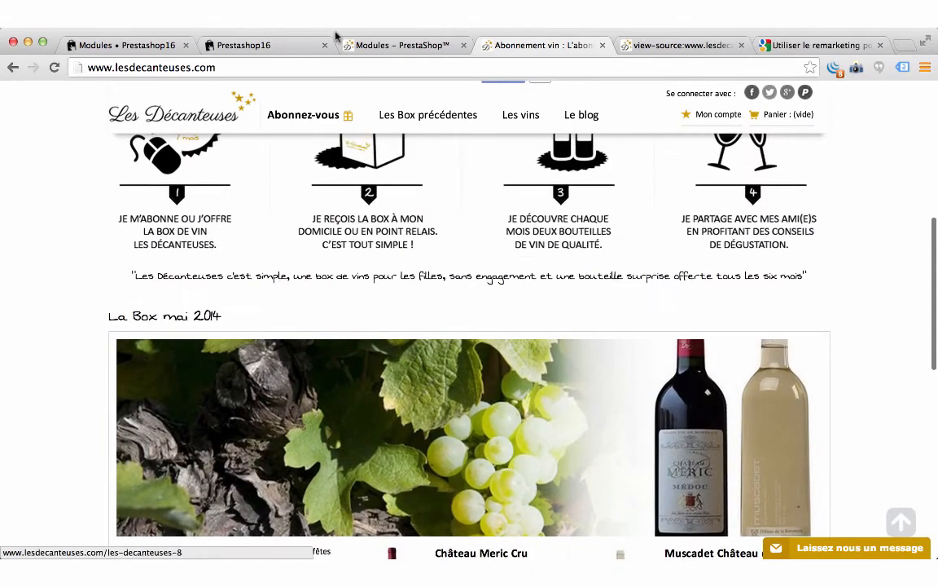
Return to the Google remarketing configuration in the Prestashop16 back office and start editing the Id conversion
{"action": "left_click", "coordinate": [253, 46]}
{"action": "left_click", "coordinate": [161, 47]}
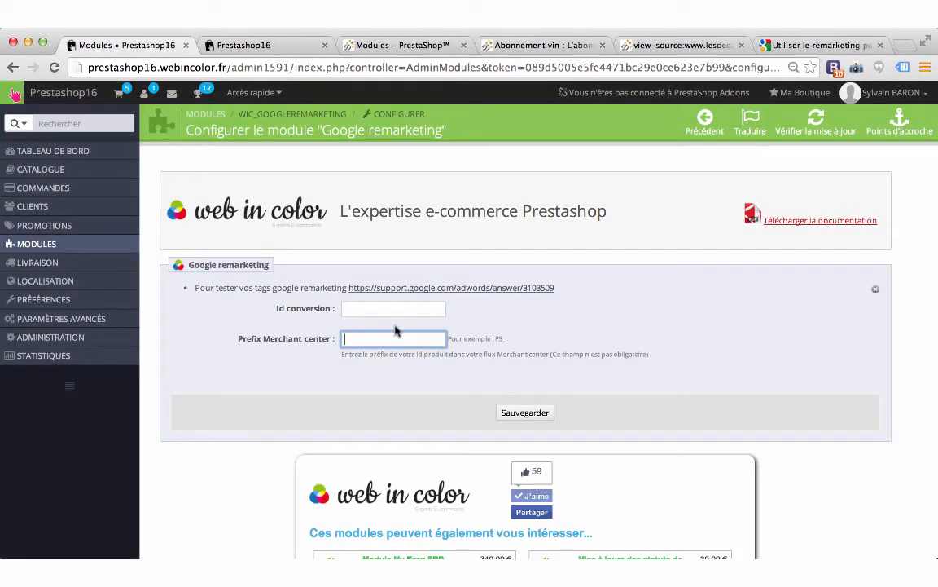
{"action": "left_click", "coordinate": [356, 309]}
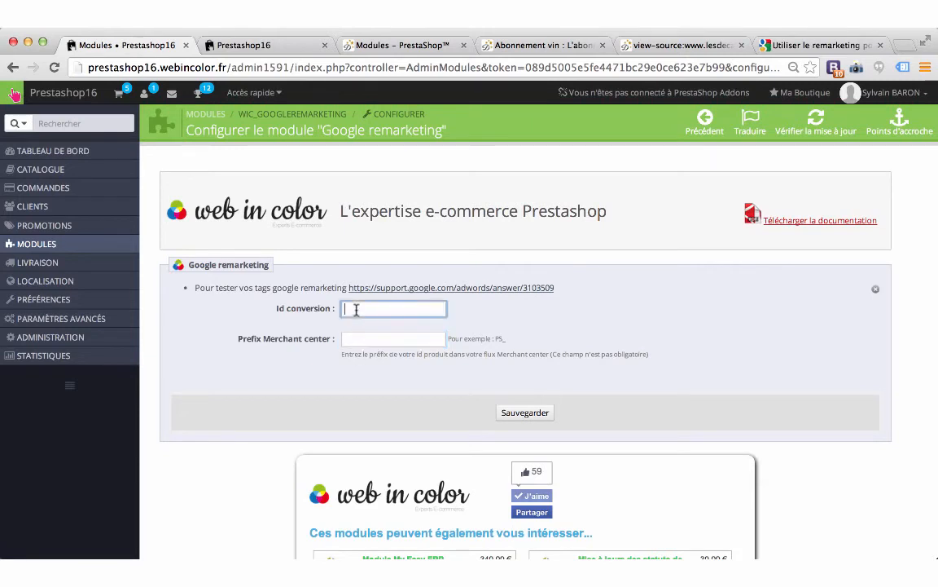